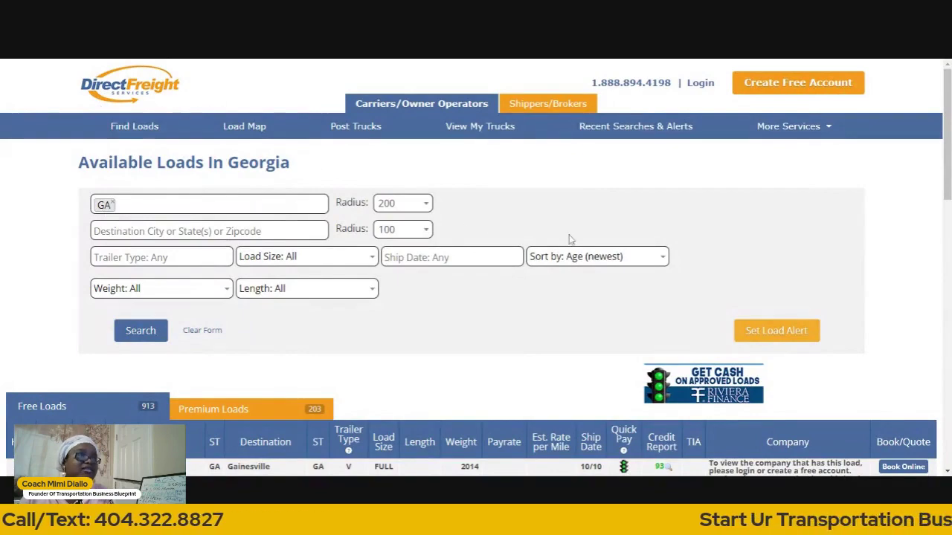
Look over the available loads in Georgia and the Direct Freight home page, including its feature list, videos and client sections.
scroll(570, 239, down, 5)
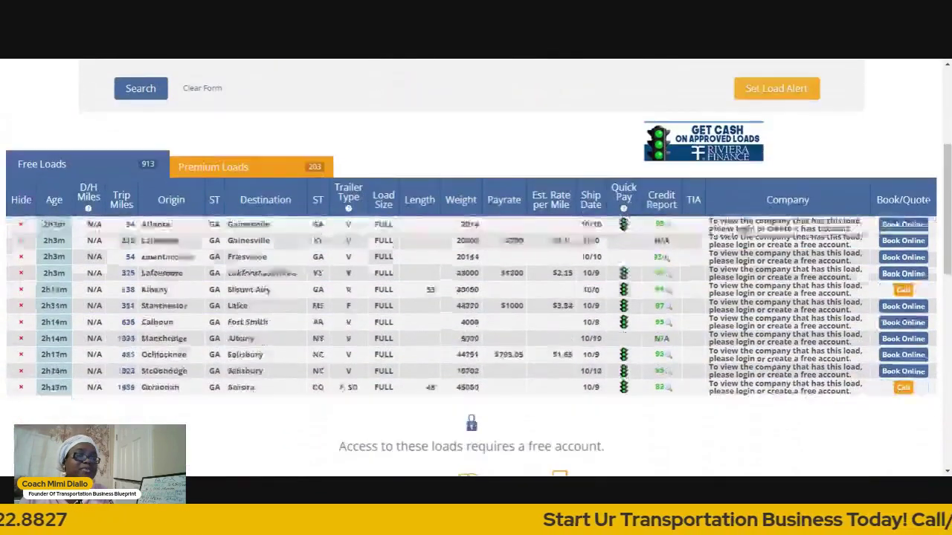
scroll(571, 239, down, 2)
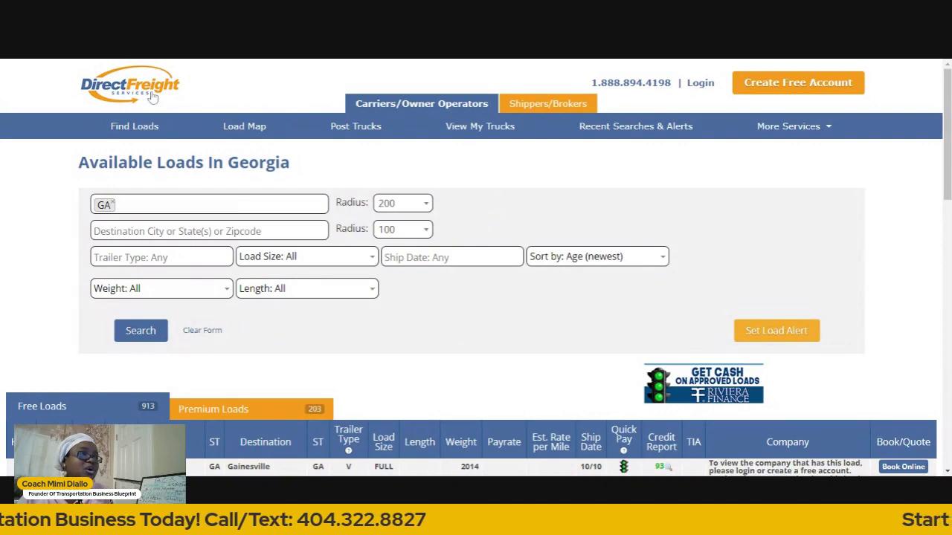
click(473, 134)
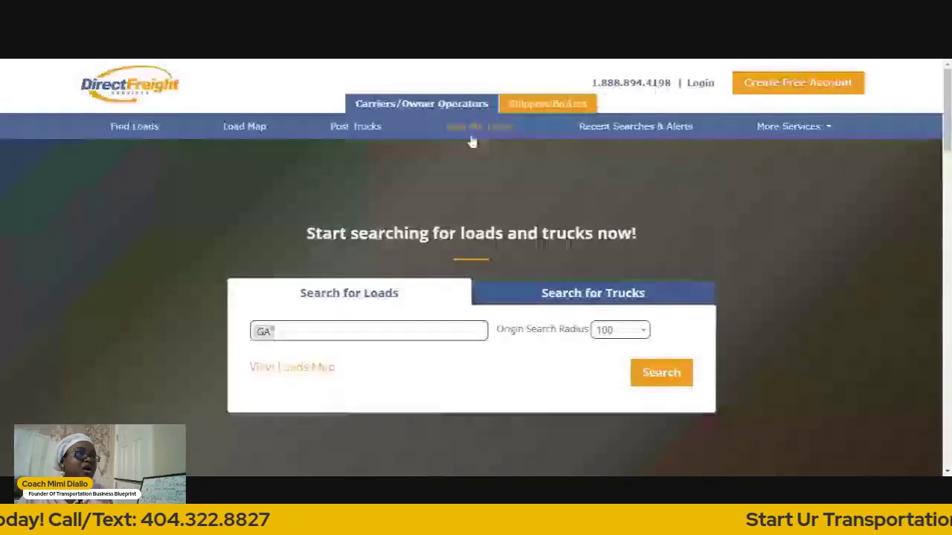
scroll(471, 142, down, 5)
scroll(203, 122, up, 5)
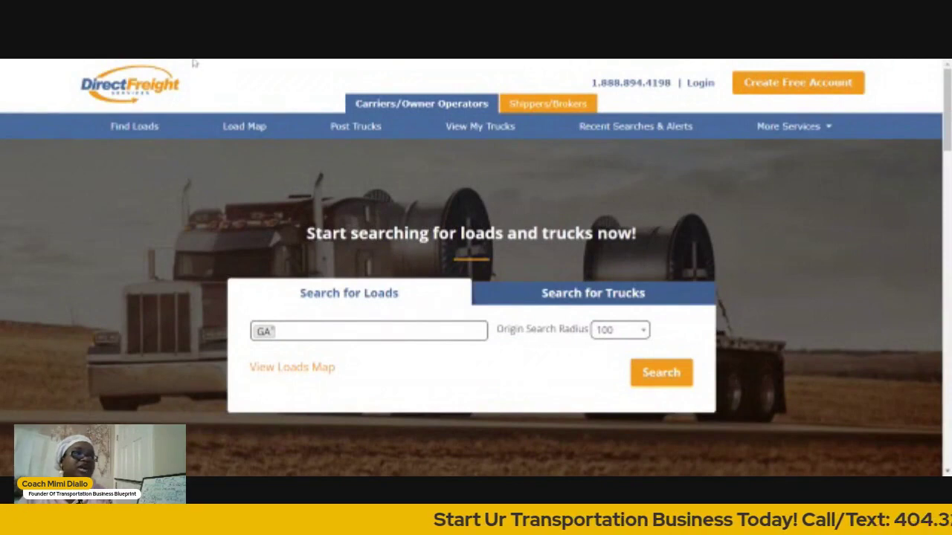
scroll(418, 195, down, 1)
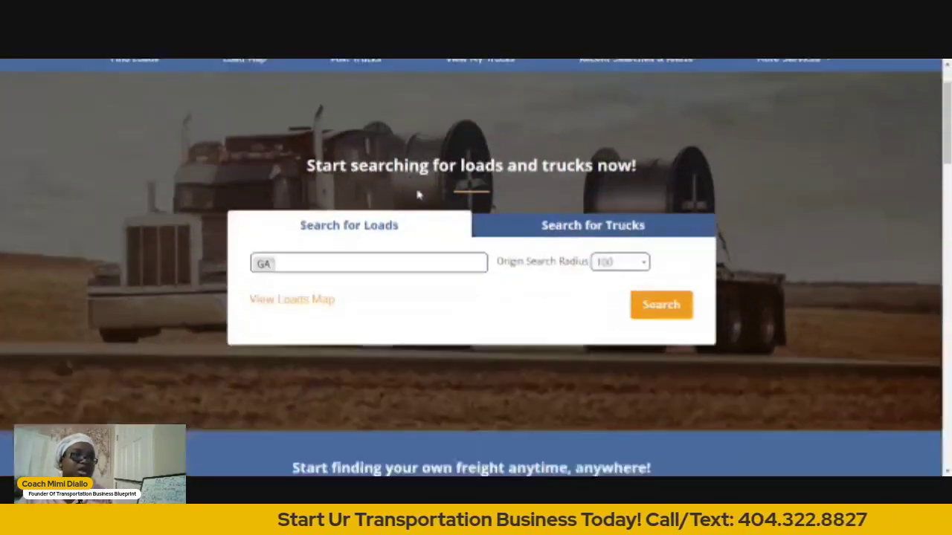
scroll(418, 194, down, 7)
scroll(420, 194, down, 1)
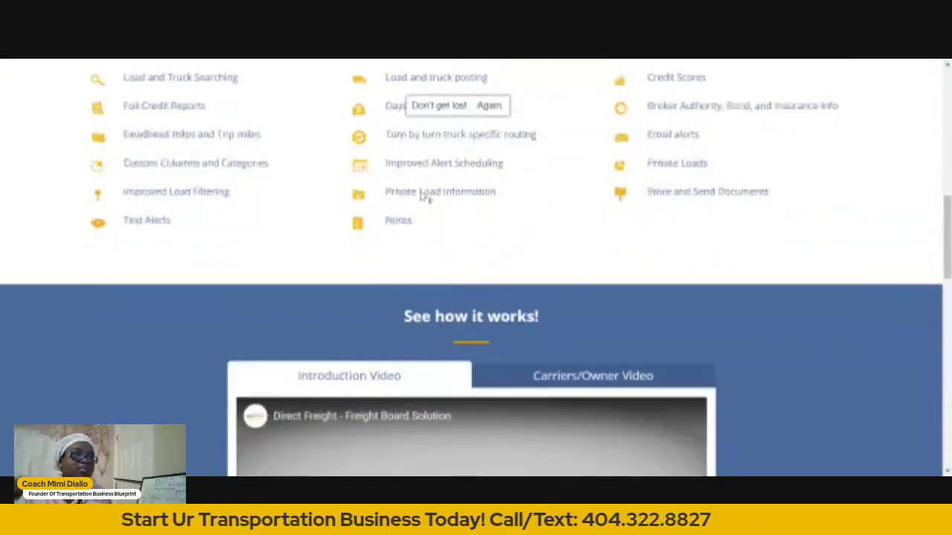
scroll(421, 195, down, 11)
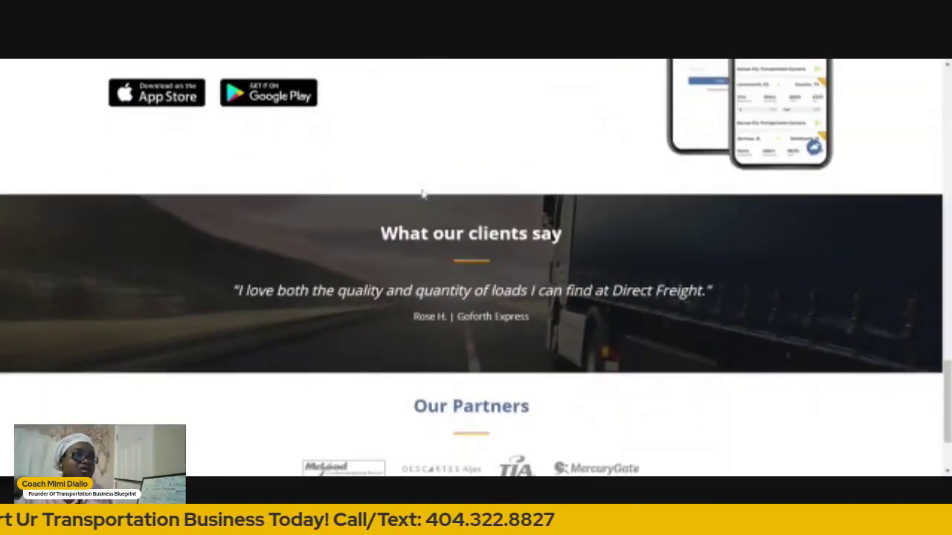
scroll(422, 193, up, 20)
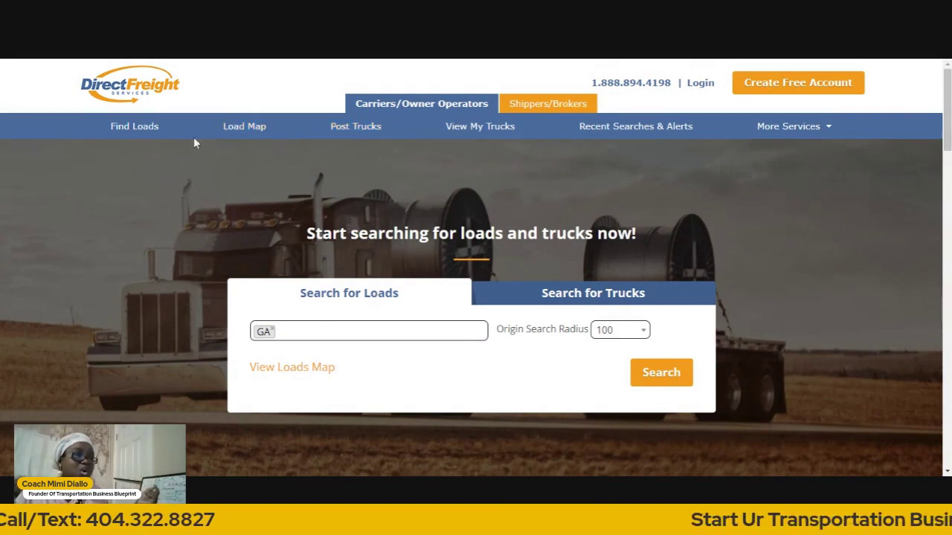
Open the load search page and set the origin to GA (entire state) with a radius of 150.
click(138, 129)
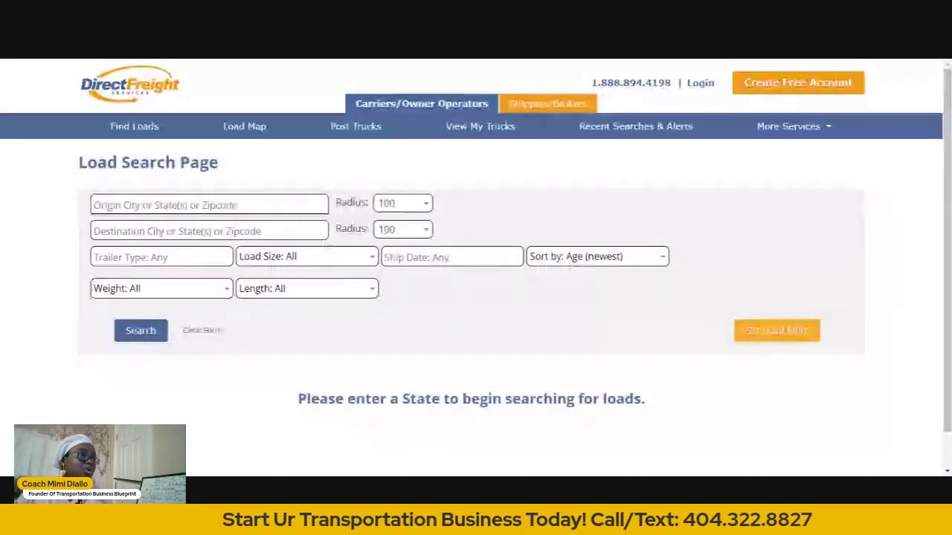
click(267, 205)
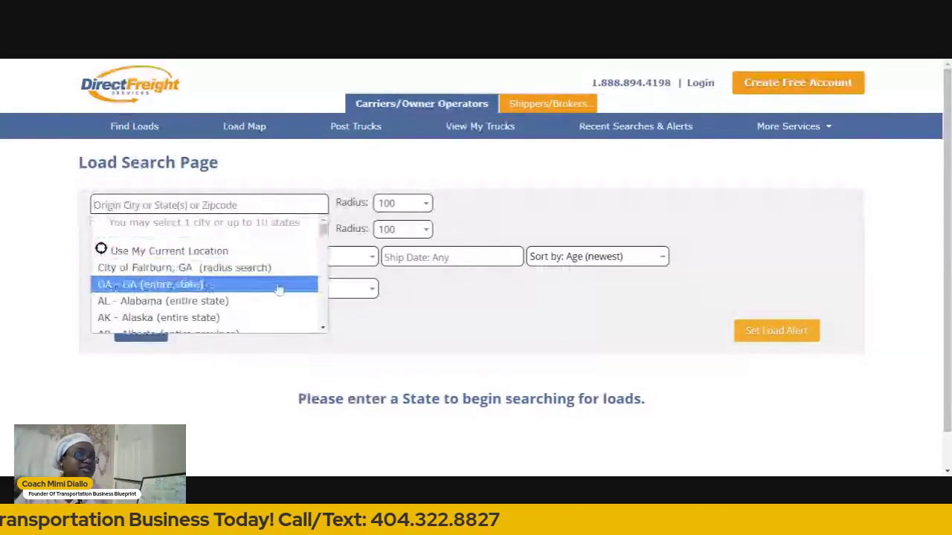
click(278, 289)
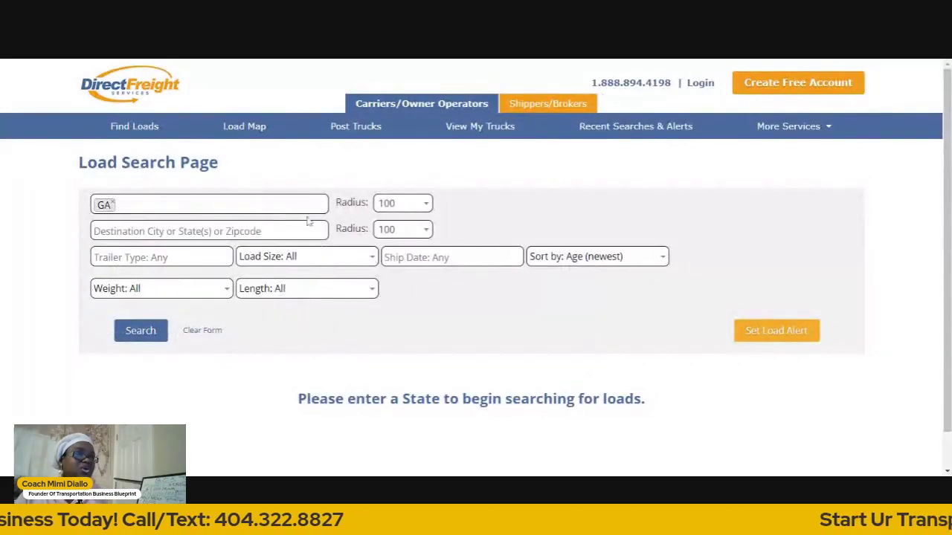
click(425, 205)
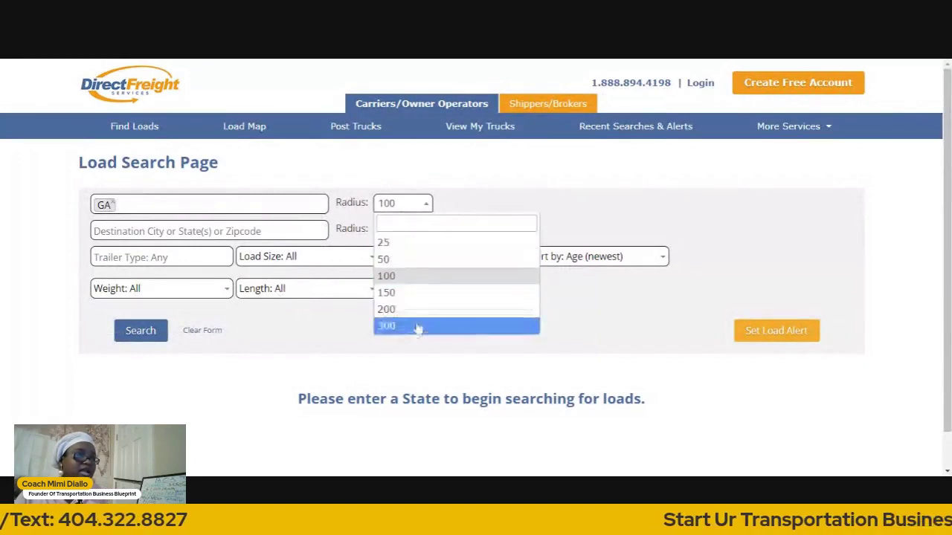
click(417, 293)
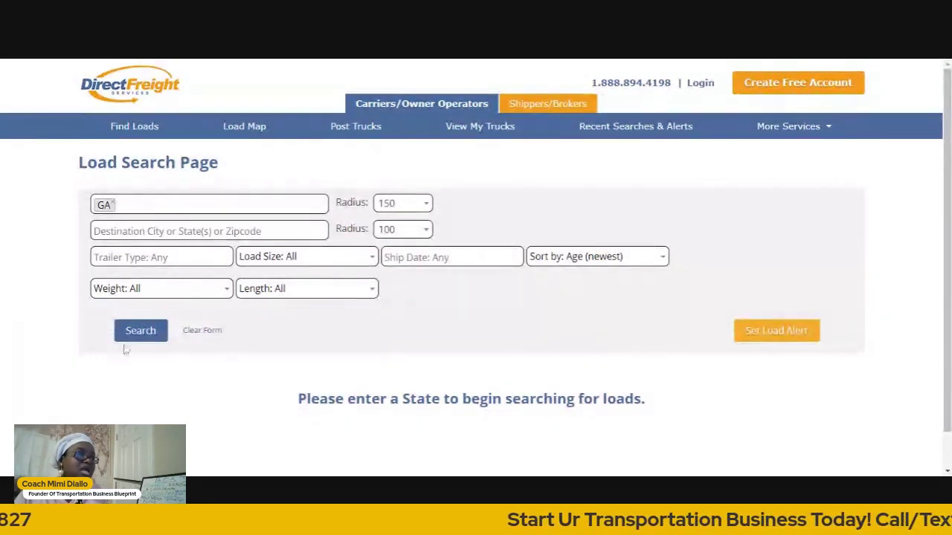
Limit the load size to LTL (Partial Loads) and run the load search.
click(372, 258)
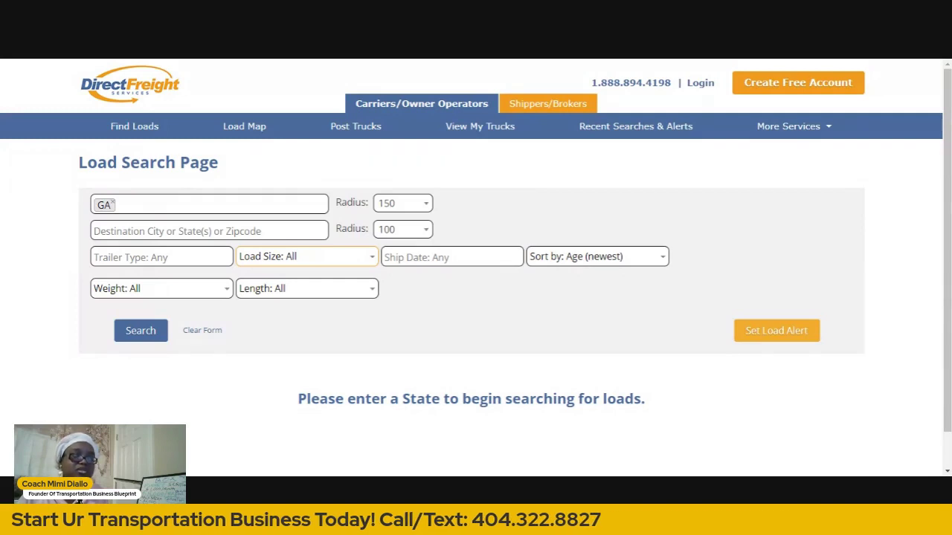
key(Down)
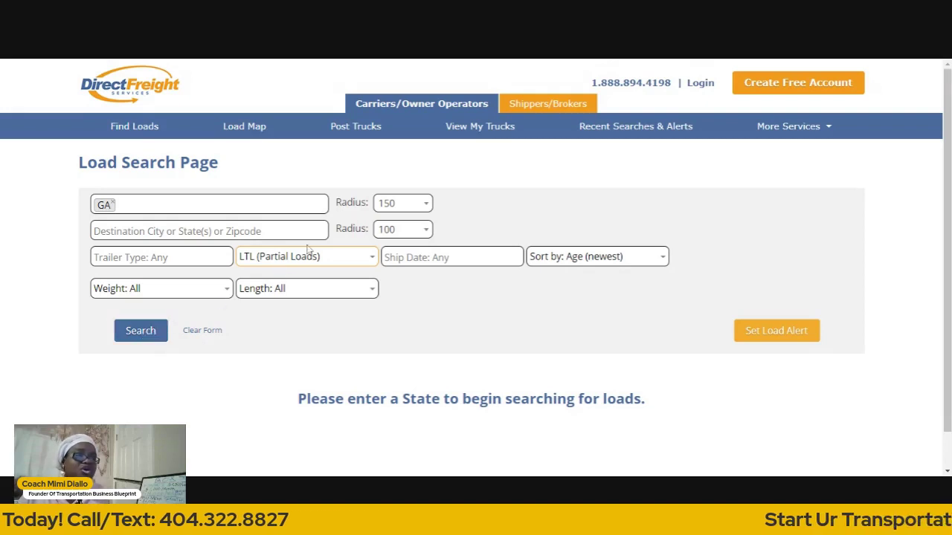
click(129, 336)
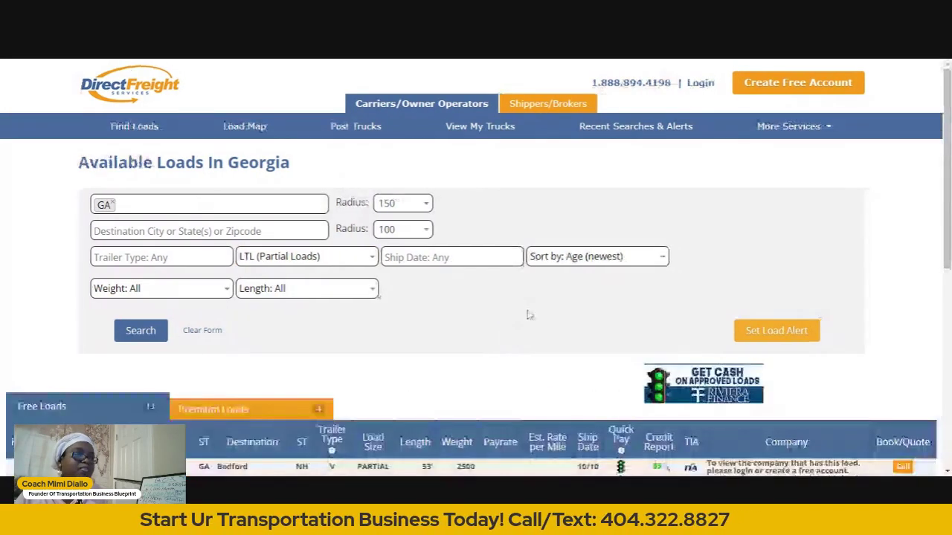
Examine the free partial loads from Georgia, including their routes, trailer types, weights, pay rates and ship dates.
scroll(530, 319, down, 2)
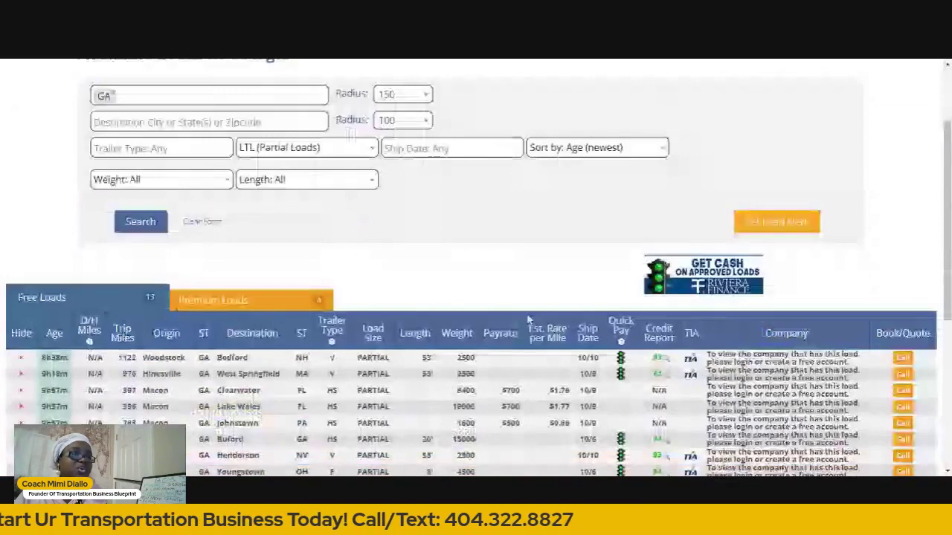
scroll(437, 378, down, 6)
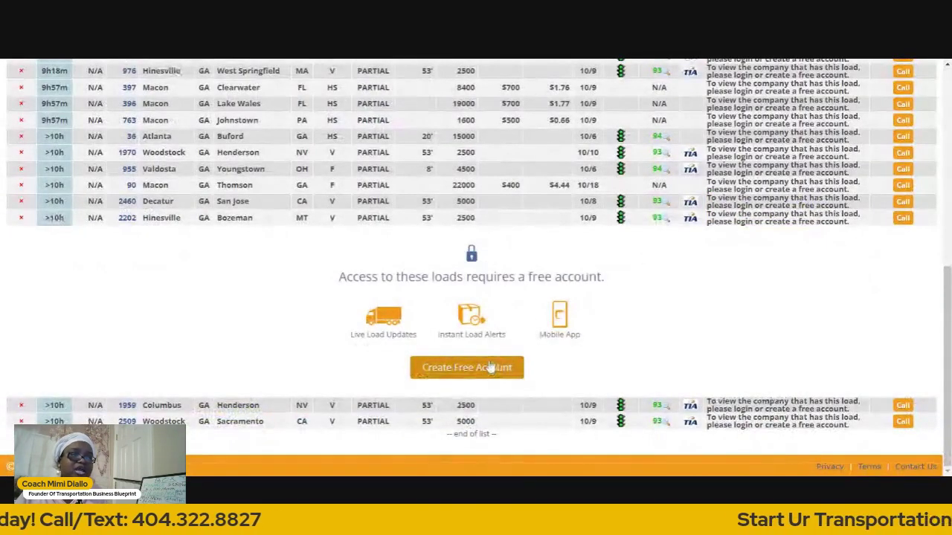
scroll(490, 366, up, 2)
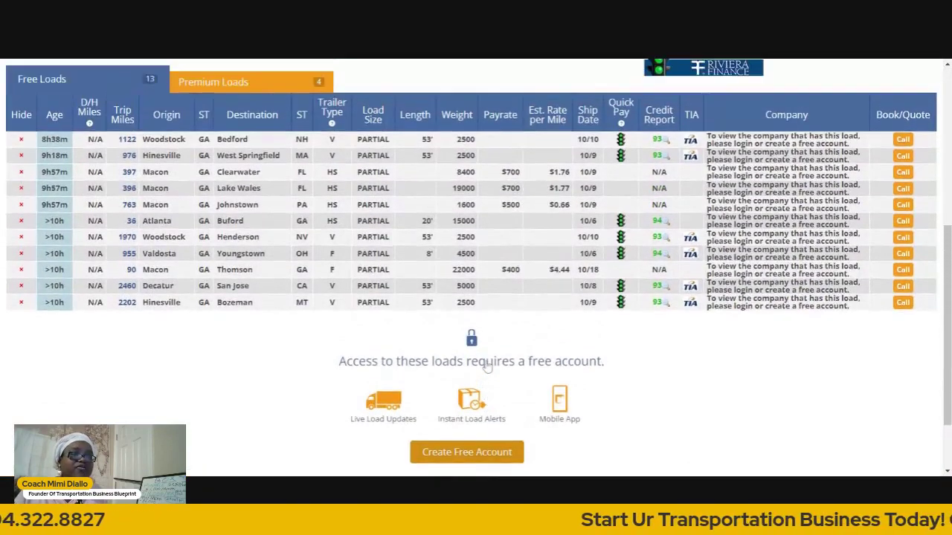
scroll(487, 366, up, 2)
scroll(488, 365, down, 1)
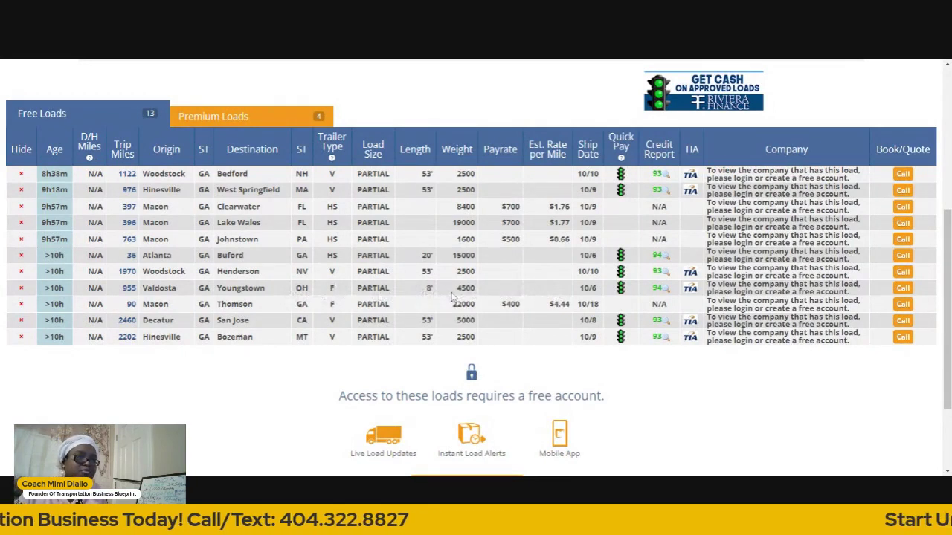
scroll(226, 136, up, 1)
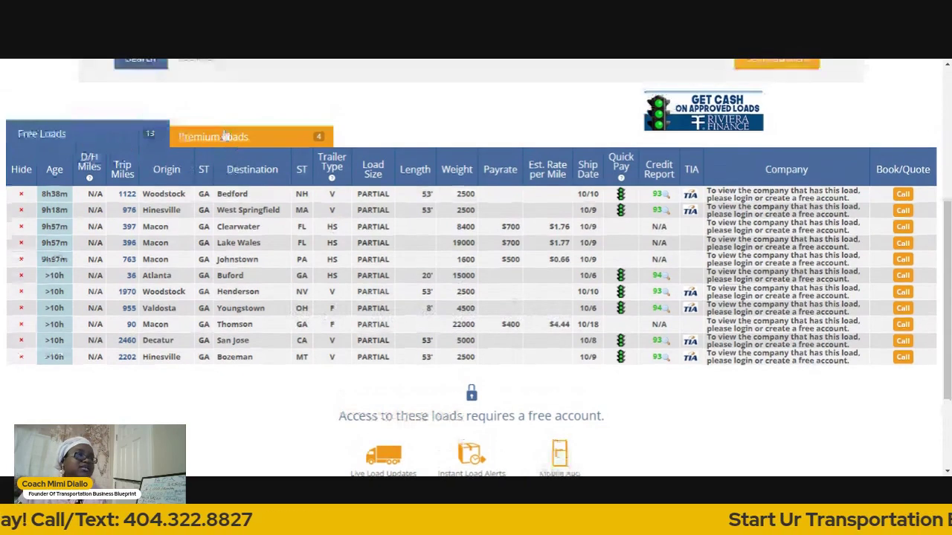
scroll(225, 136, up, 4)
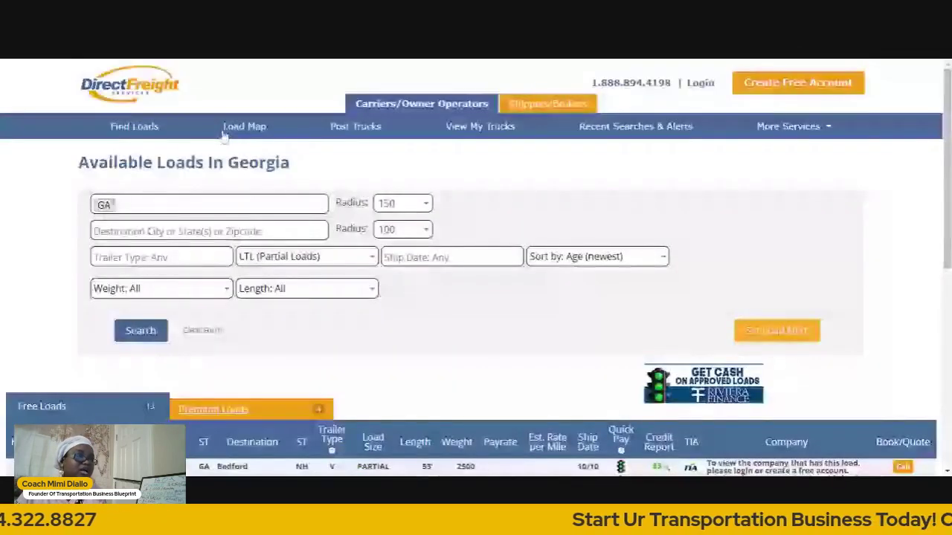
scroll(231, 197, down, 3)
scroll(231, 197, down, 1)
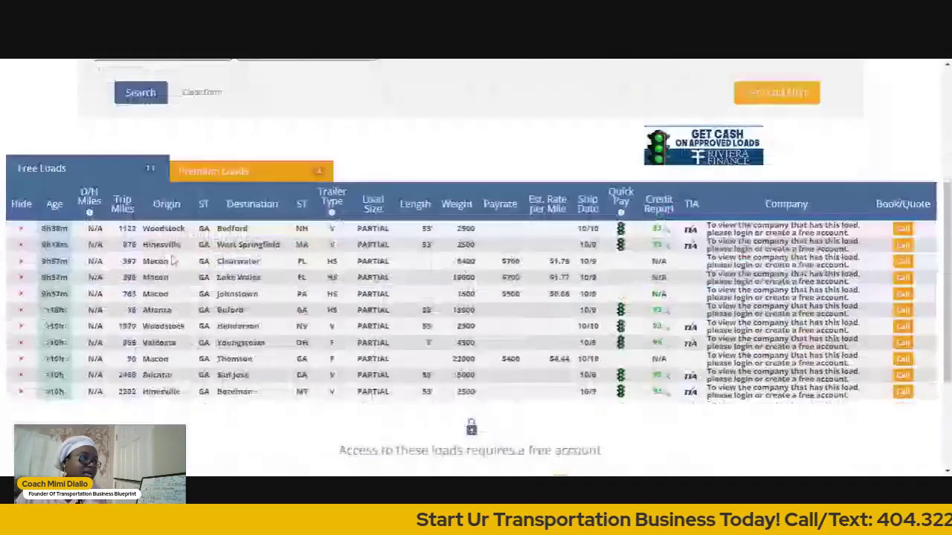
Review the mileage report of the Macon to Johnstown load down to its trip and state totals, and close it.
click(146, 305)
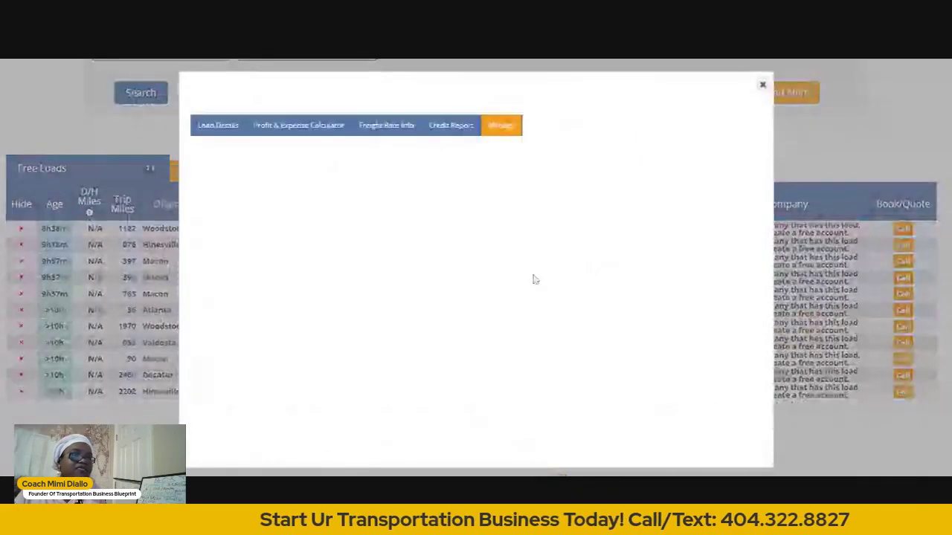
scroll(534, 279, down, 3)
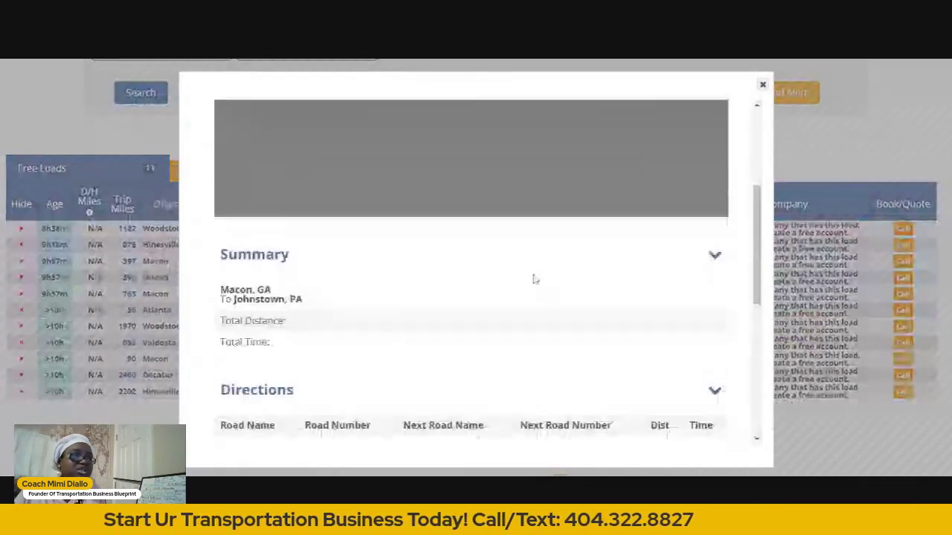
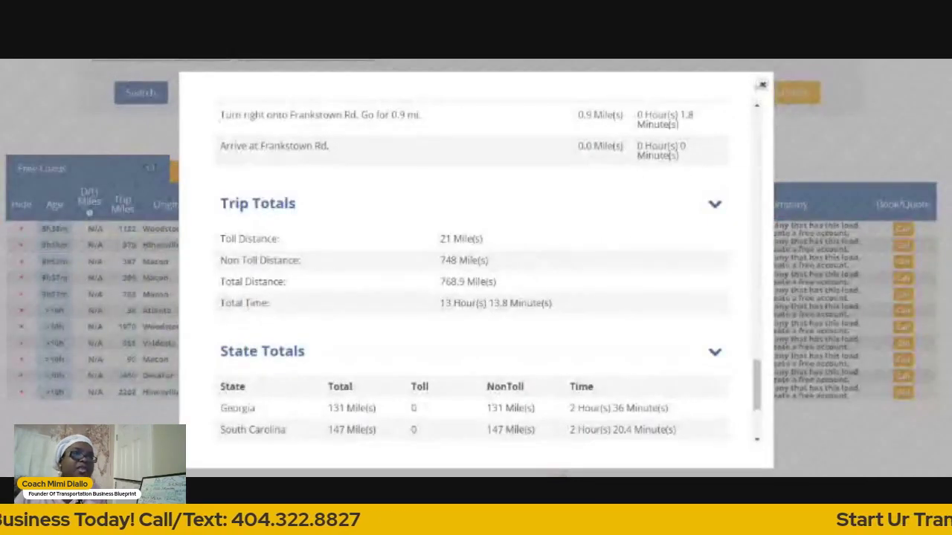
scroll(362, 274, down, 5)
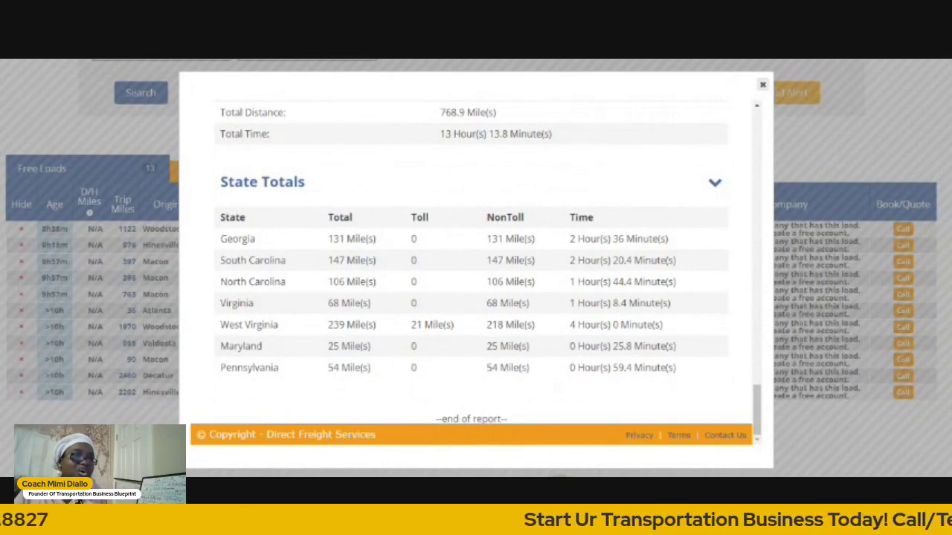
click(763, 86)
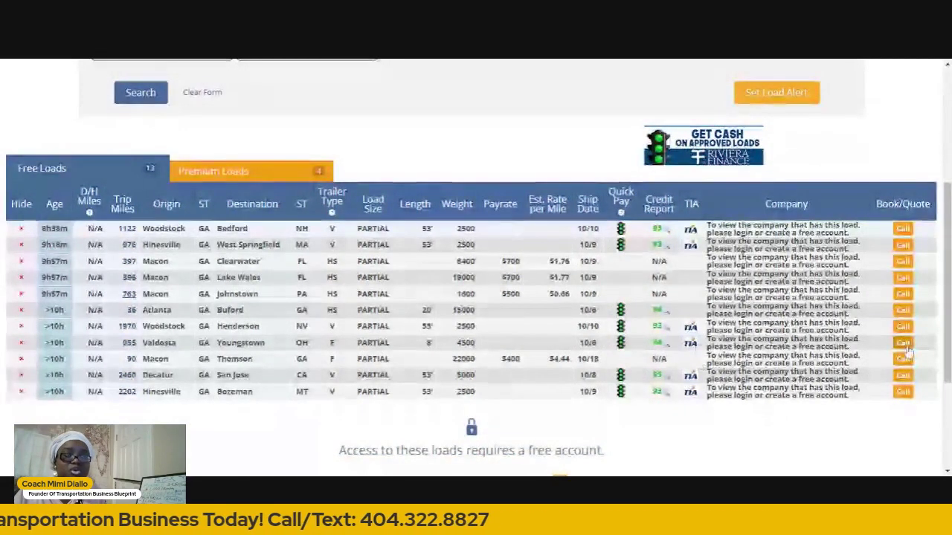
Review the load details of the Valdosta to Youngstown load, including its equipment and dimensions, and close them.
click(906, 344)
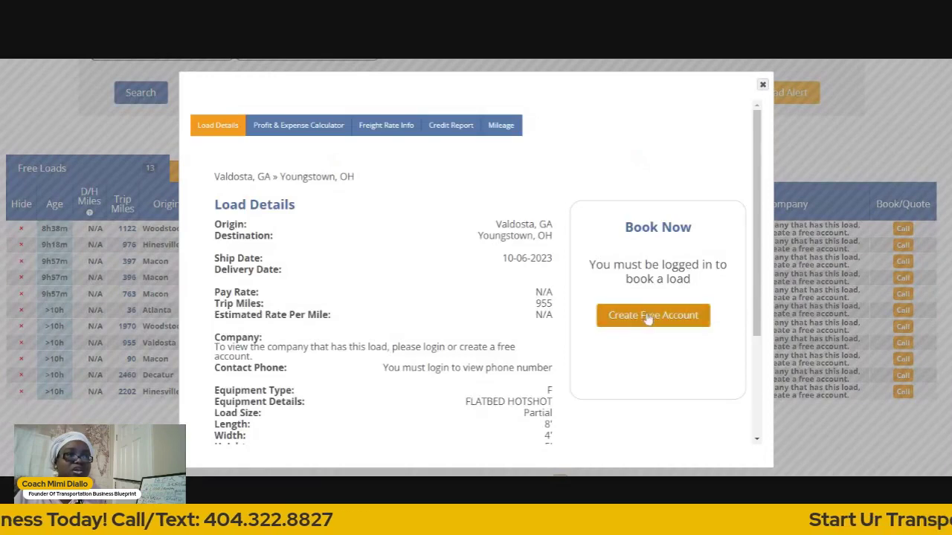
scroll(474, 329, down, 3)
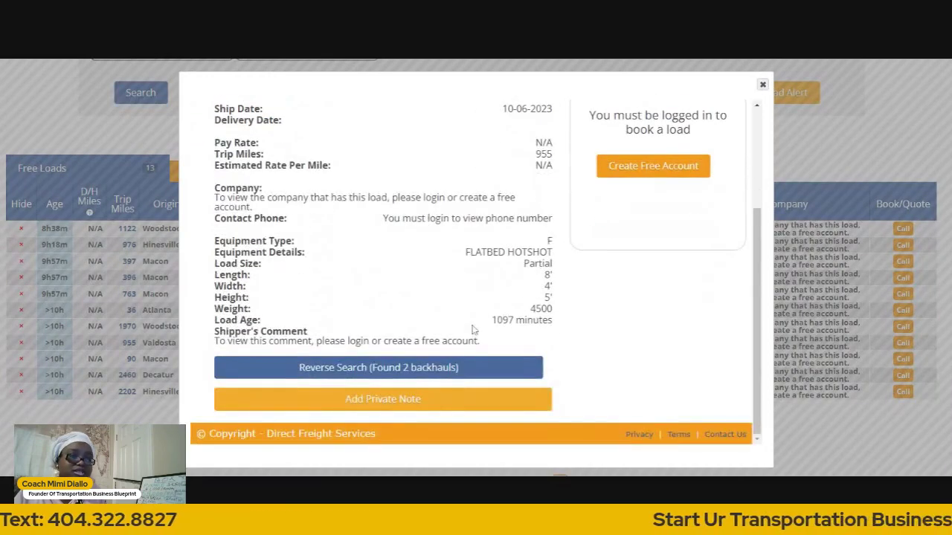
scroll(472, 329, up, 3)
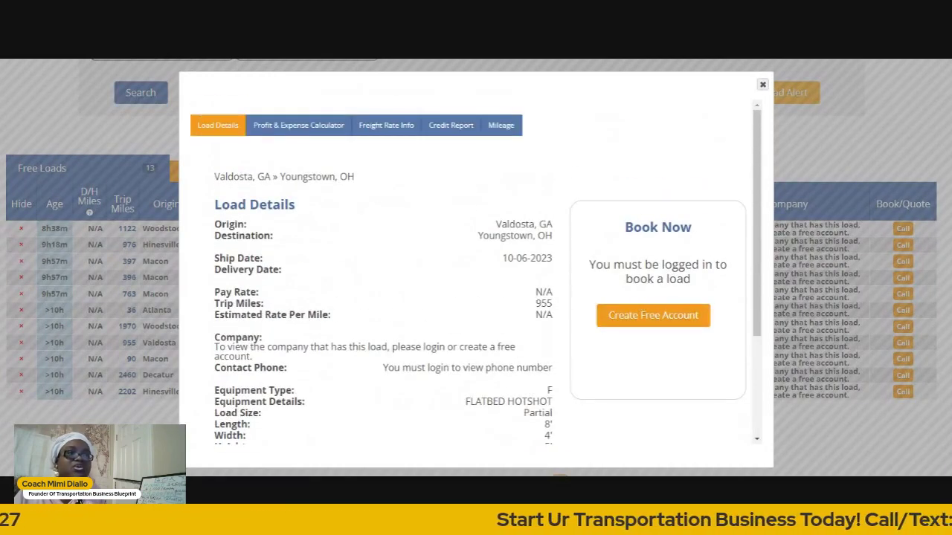
click(763, 86)
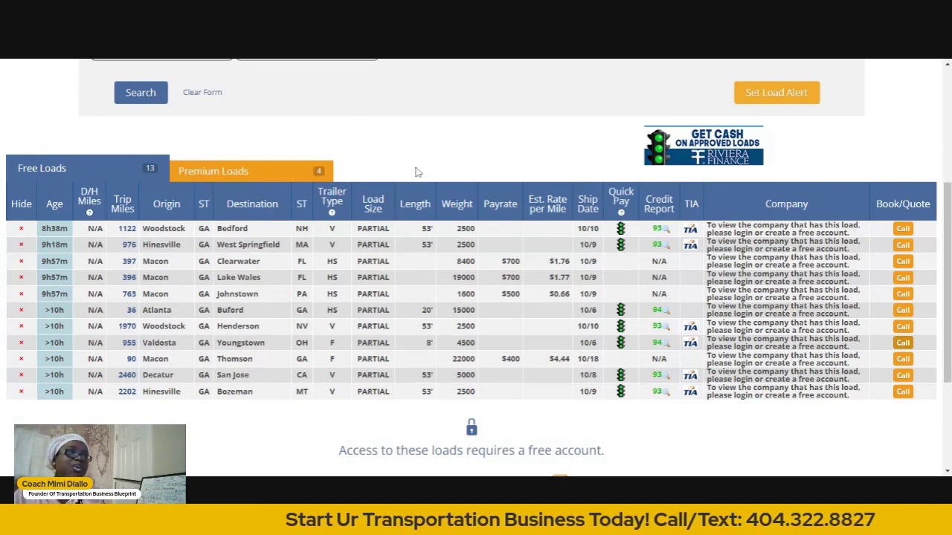
Show the premium loads for the Georgia partial load search and look them over.
click(324, 173)
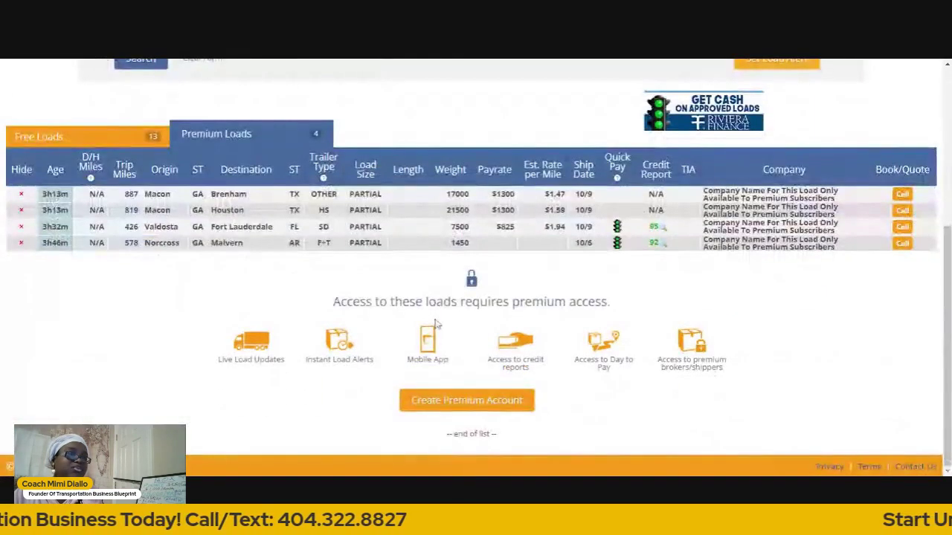
scroll(437, 324, up, 4)
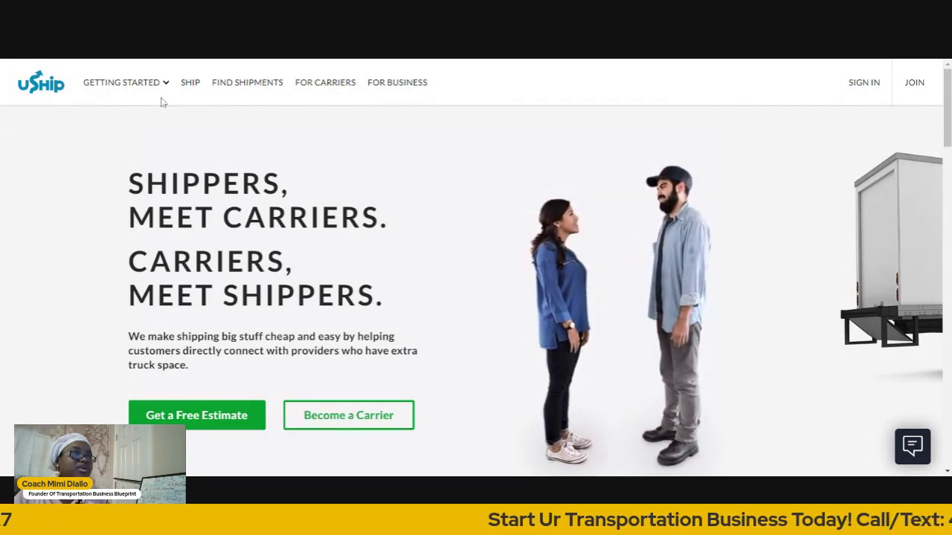
Switch to the uShip website and open its list of shipments to find.
click(255, 85)
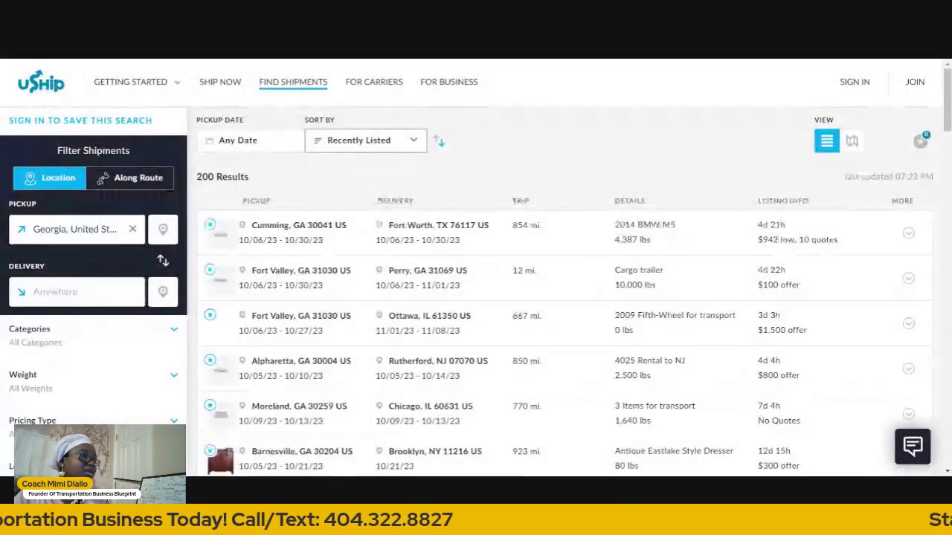
Replace the Georgia pickup location in the shipment filter with Maryland, USA.
click(75, 230)
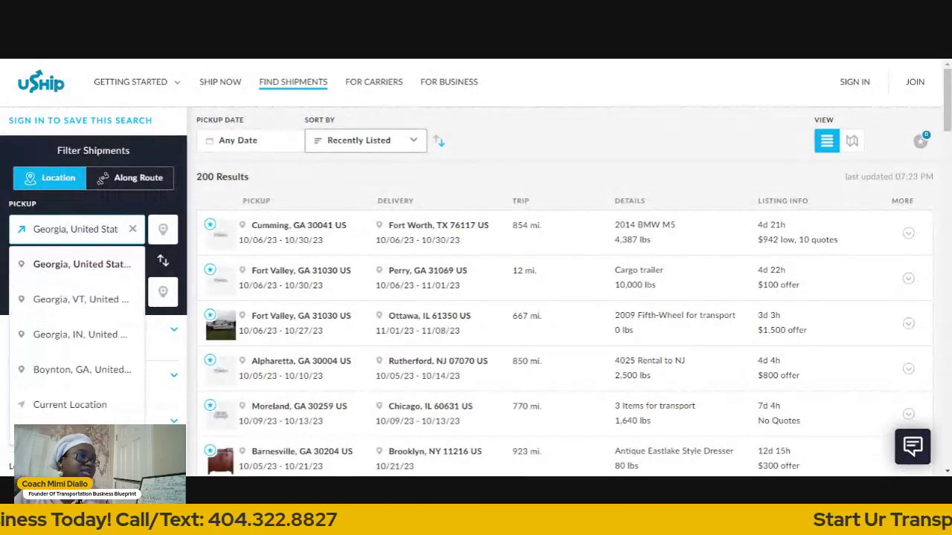
click(67, 229)
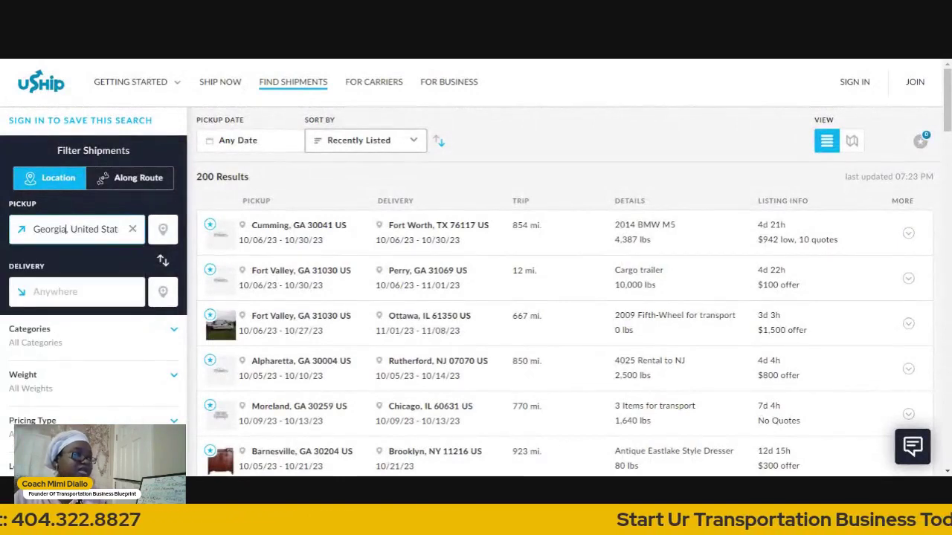
click(132, 229)
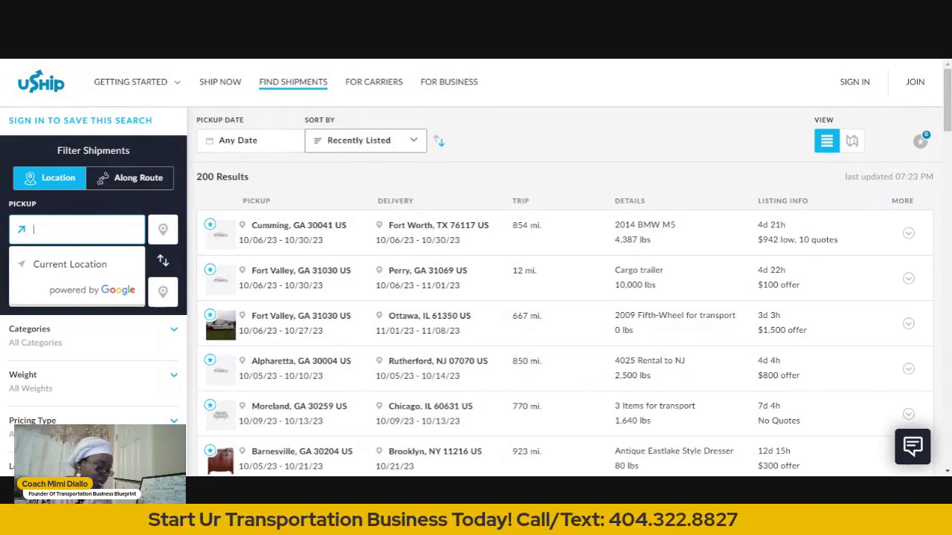
text(mary)
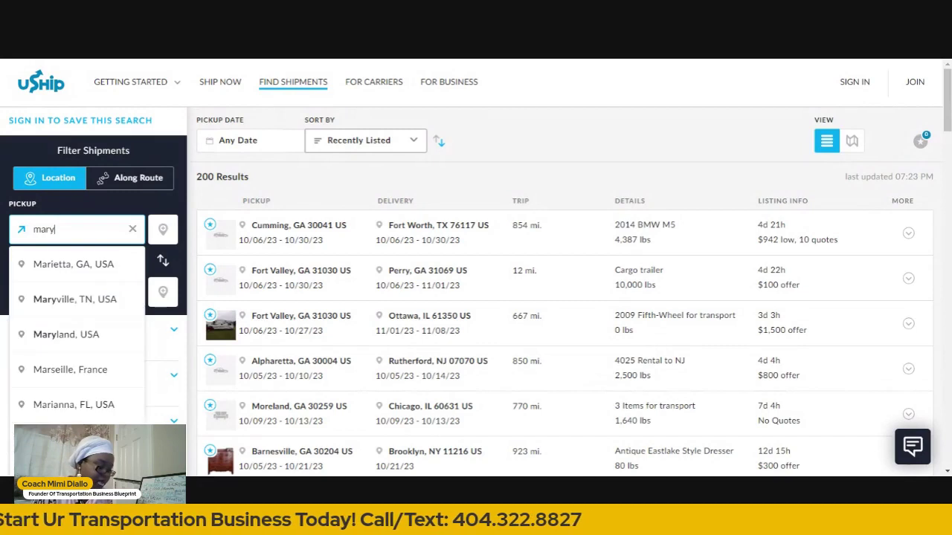
text(land)
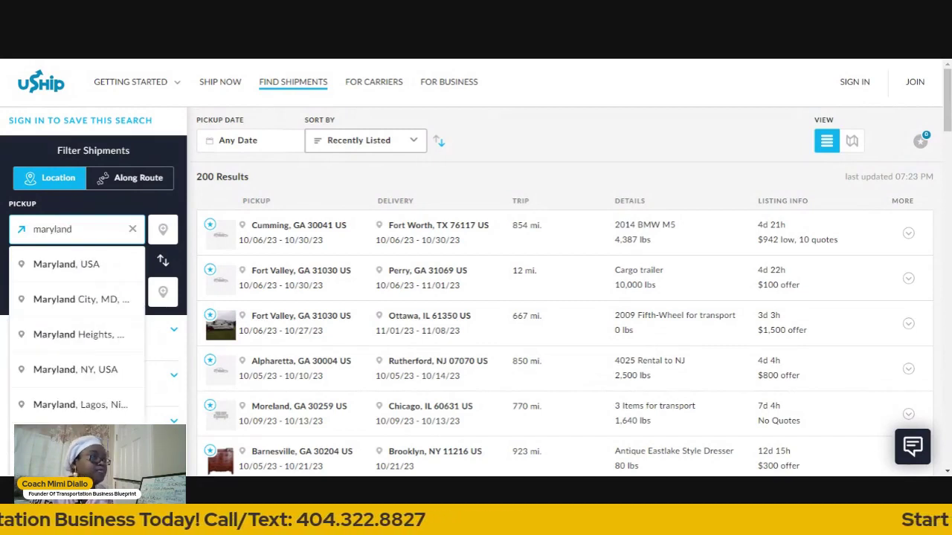
click(109, 272)
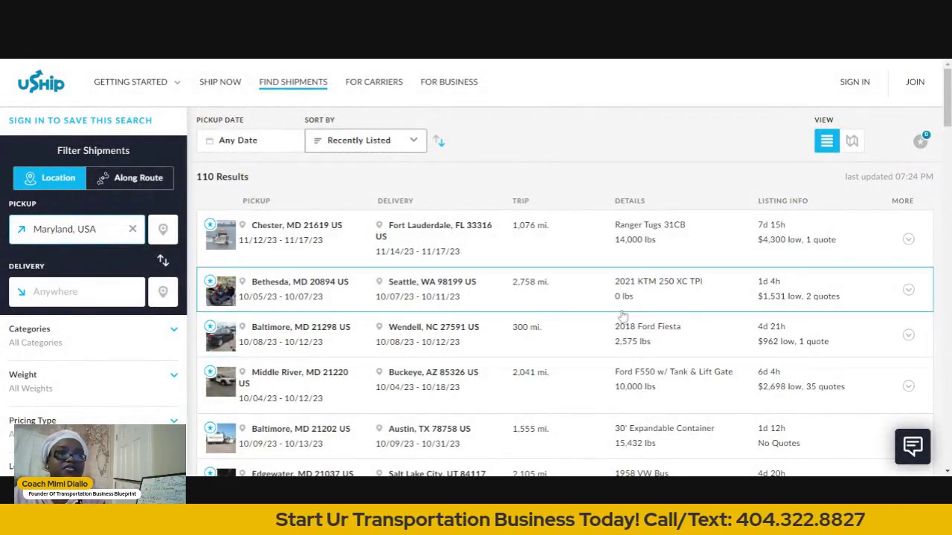
Filter the Maryland shipments to the Other category, and try to open the Westminster to Lake in the Hills listing.
scroll(621, 315, down, 1)
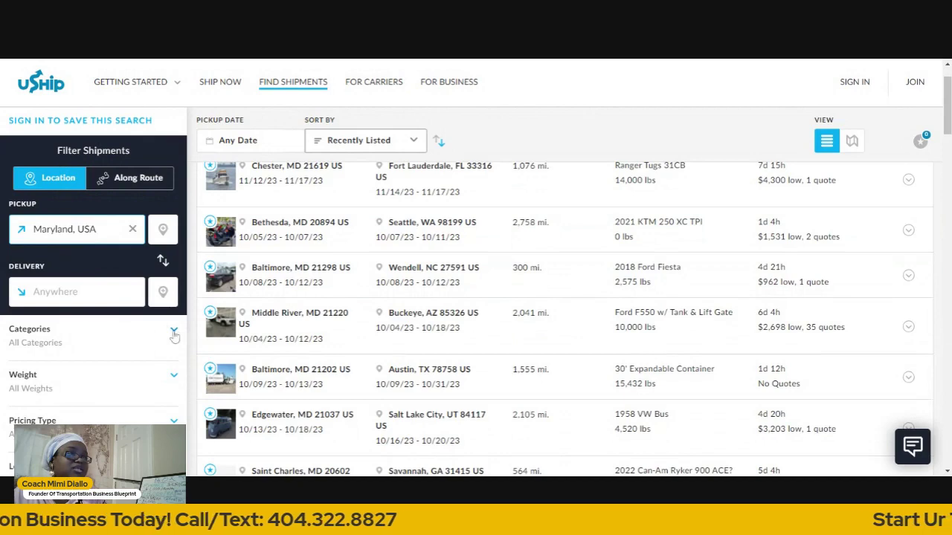
scroll(173, 336, down, 1)
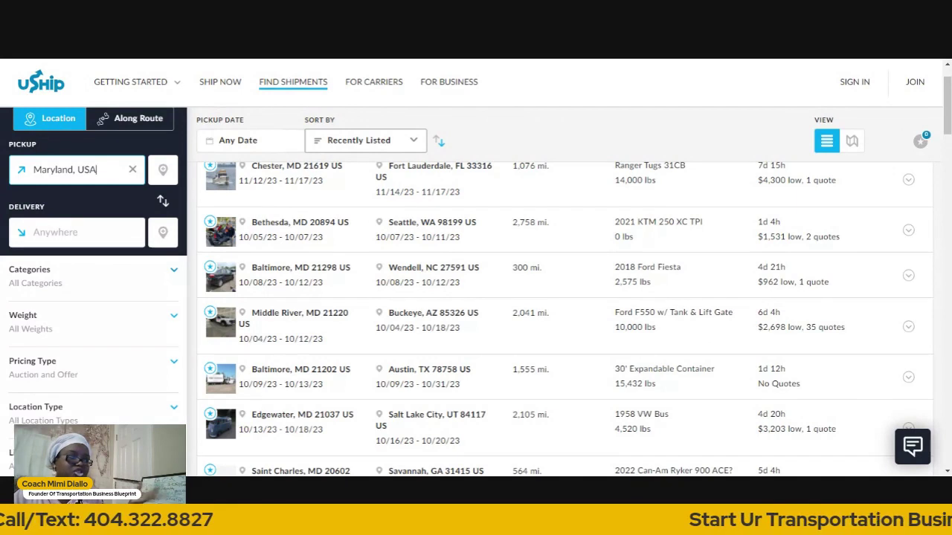
click(173, 270)
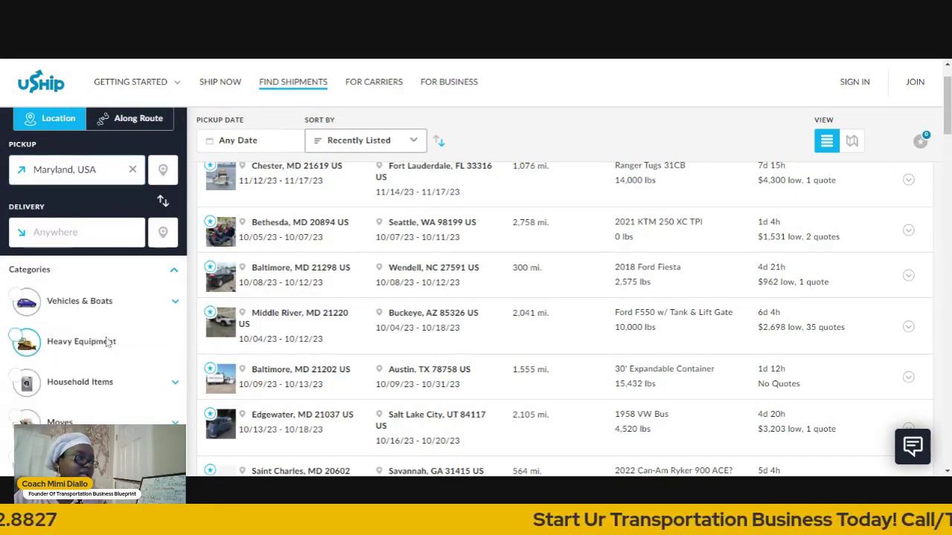
scroll(110, 341, down, 3)
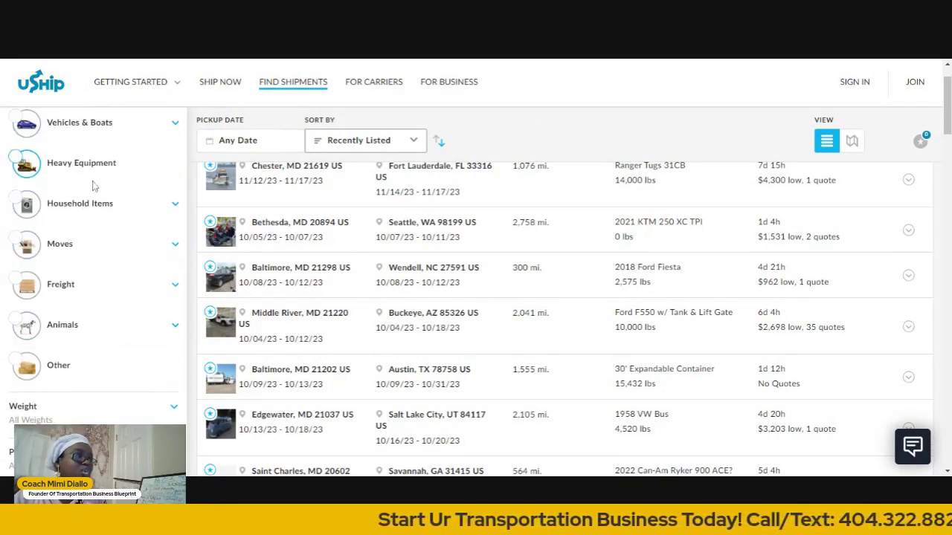
click(26, 367)
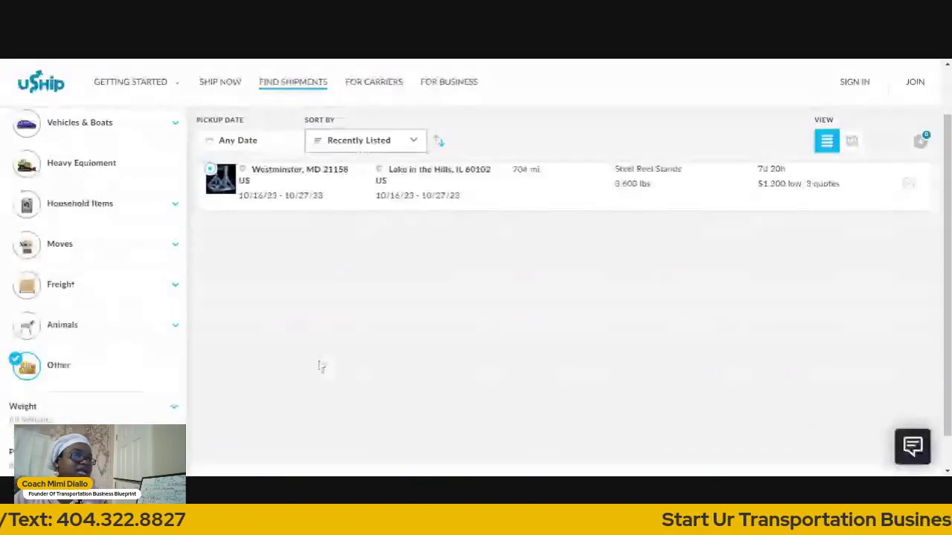
click(220, 187)
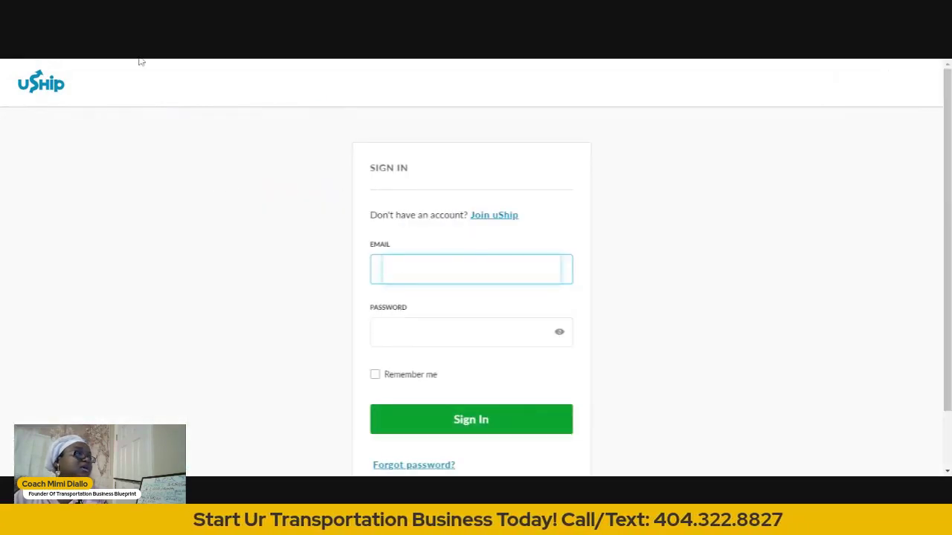
key(alt+Left)
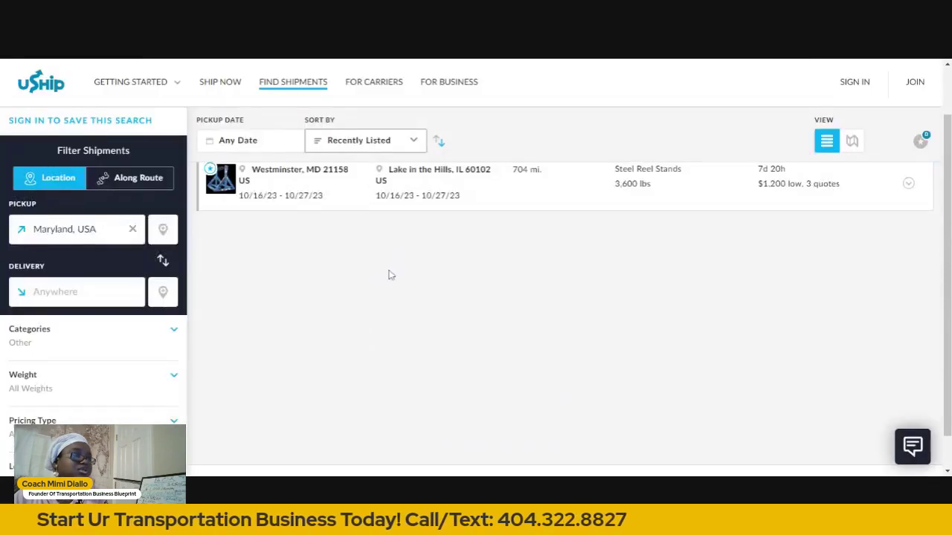
Examine the remaining shipment filters, including the Pricing Type options and the list of categories.
scroll(168, 366, down, 2)
scroll(168, 366, down, 2)
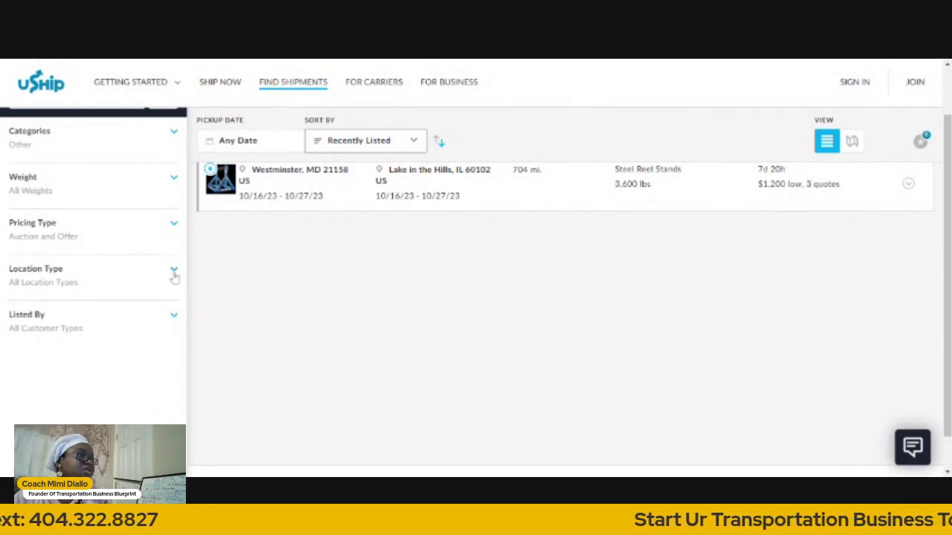
scroll(173, 277, up, 1)
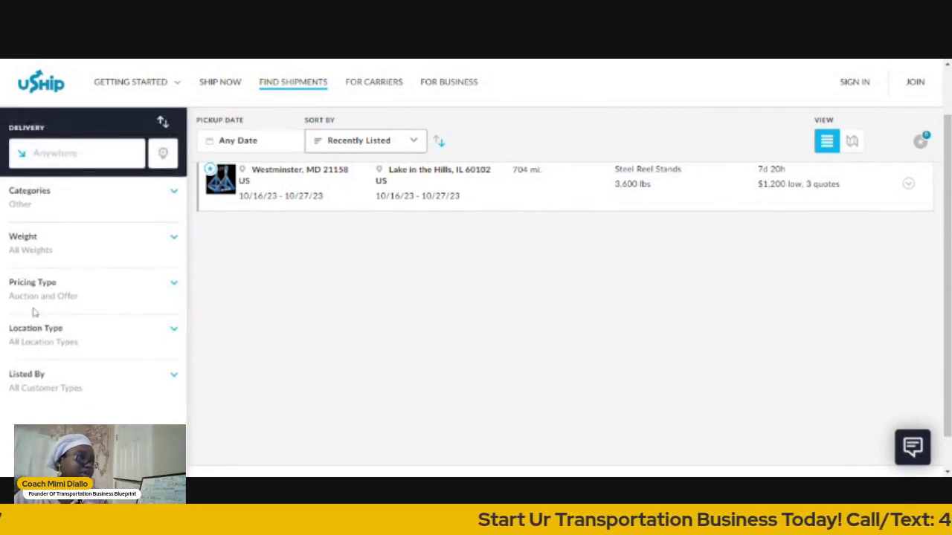
click(173, 285)
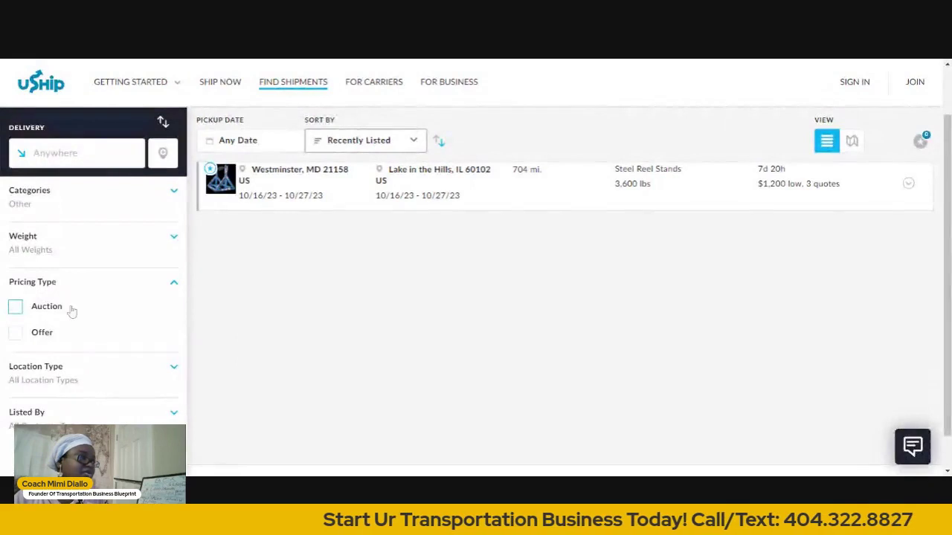
click(173, 192)
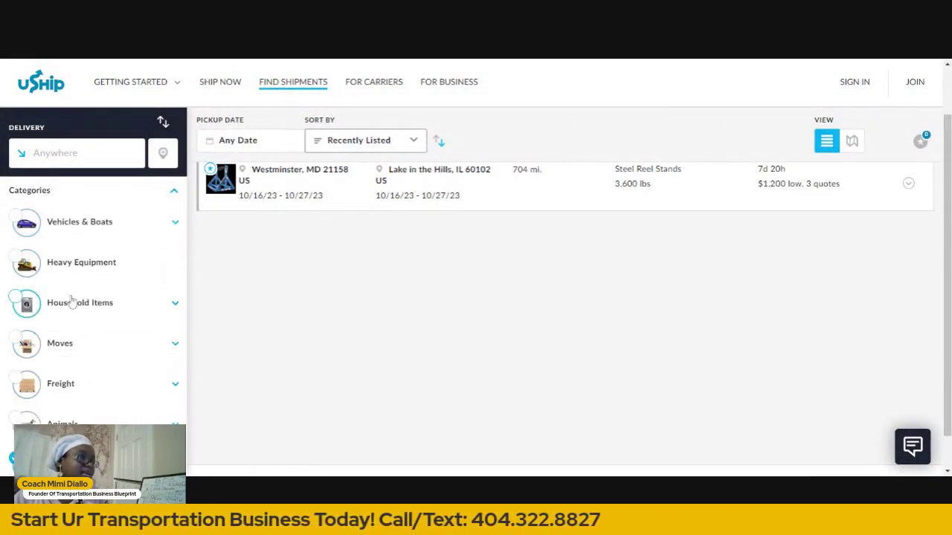
scroll(115, 397, down, 1)
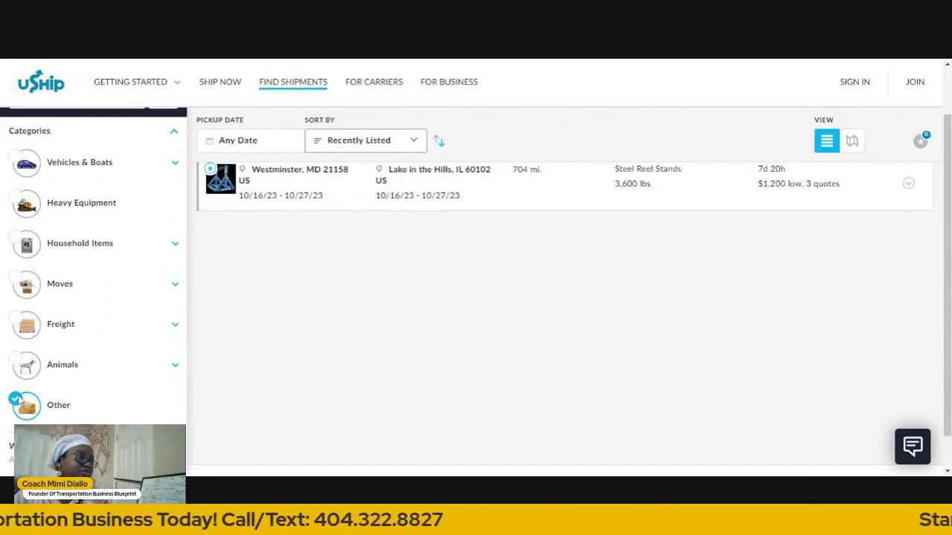
Switch to the Trulos website and look over its Free Load Board page.
click(130, 325)
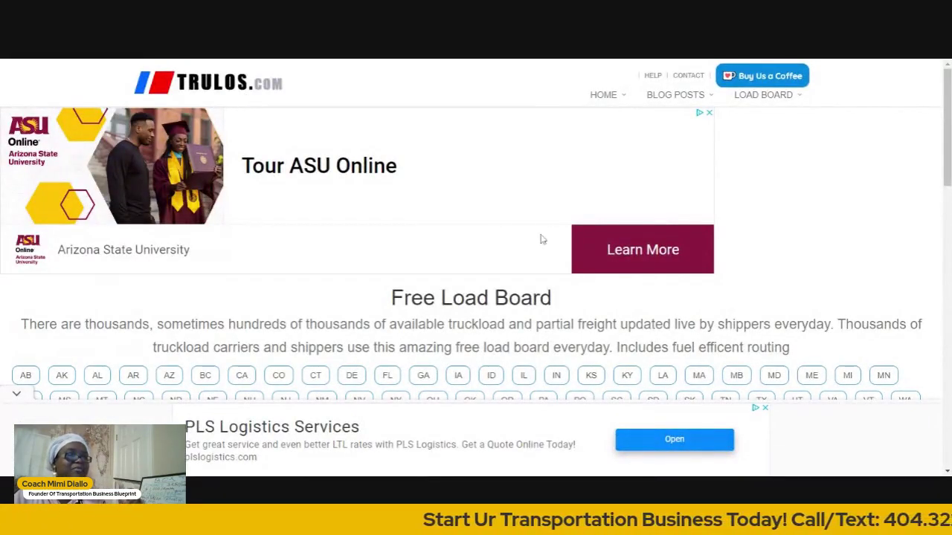
scroll(506, 230, down, 2)
scroll(508, 227, up, 2)
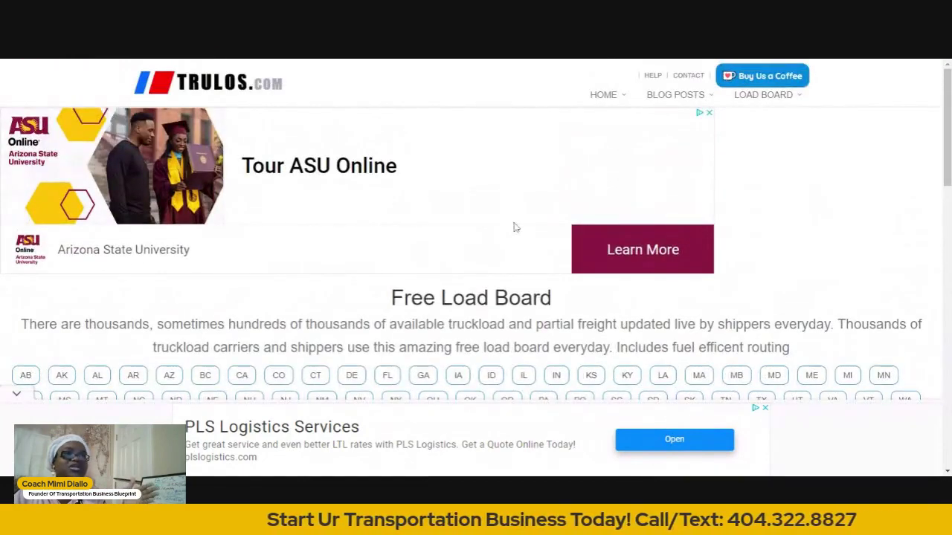
Go to the Trulos home page and open the State to State Search of the free load board, dismissing the ad.
click(215, 89)
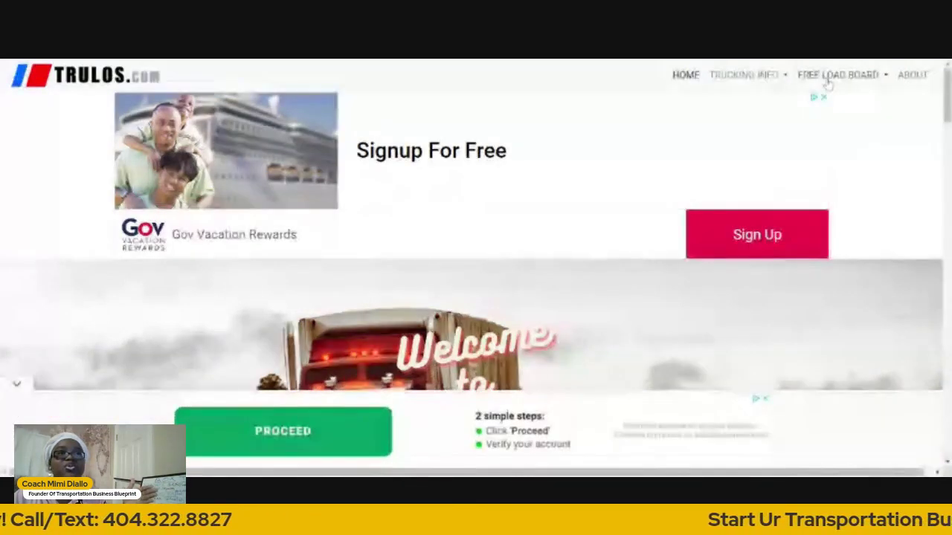
click(827, 82)
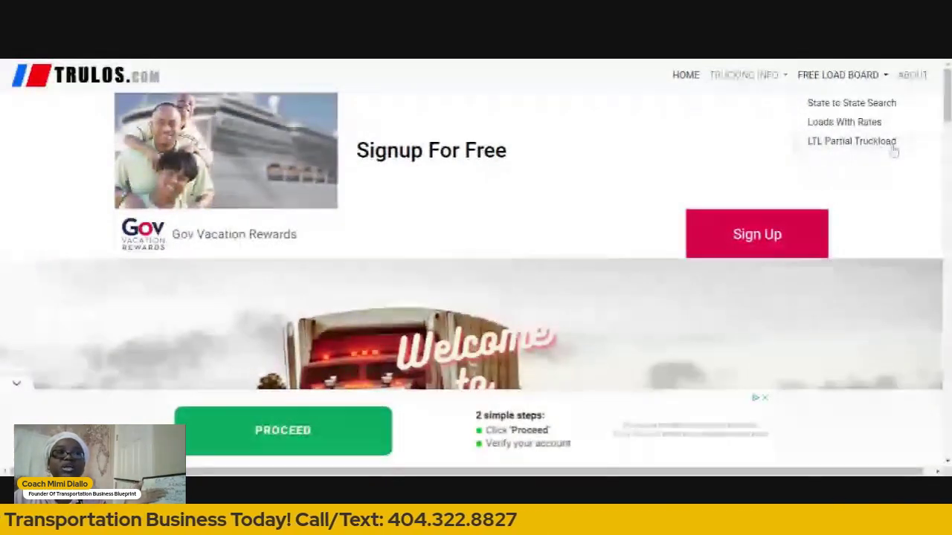
click(829, 103)
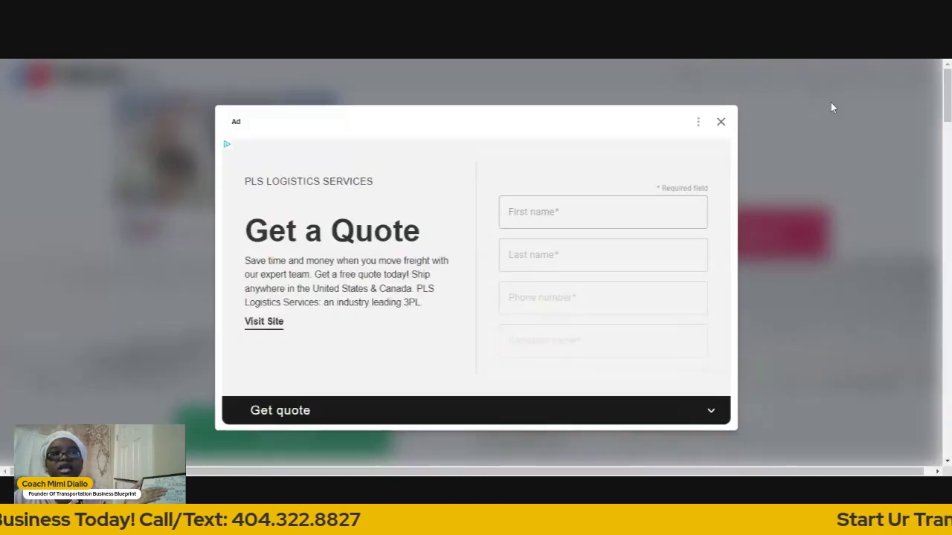
click(720, 123)
List the van shipments originating in SC on the free load board and look through them.
scroll(538, 288, down, 1)
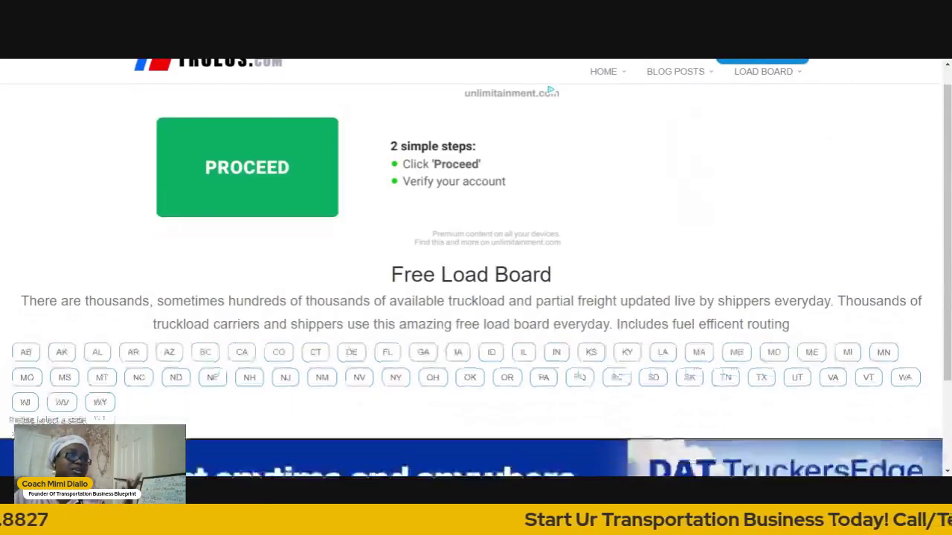
scroll(476, 267, down, 3)
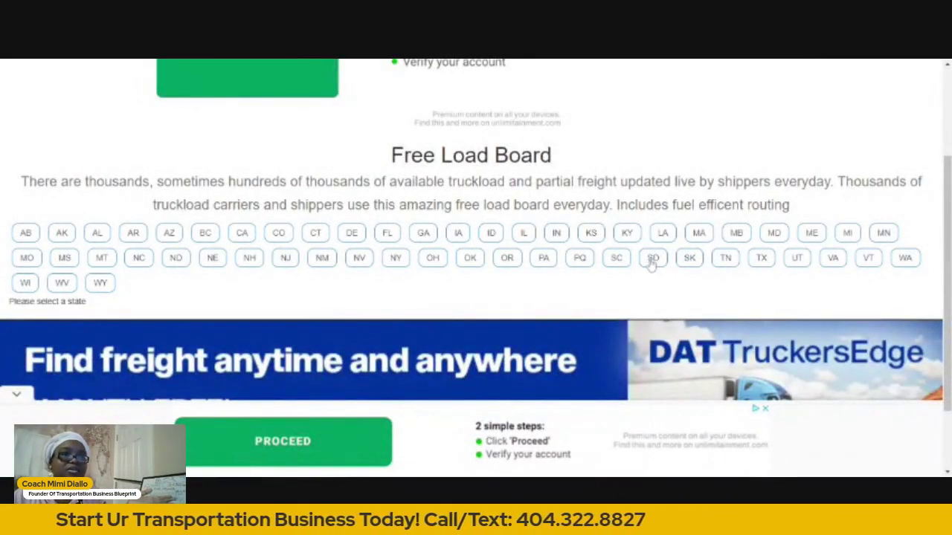
click(624, 264)
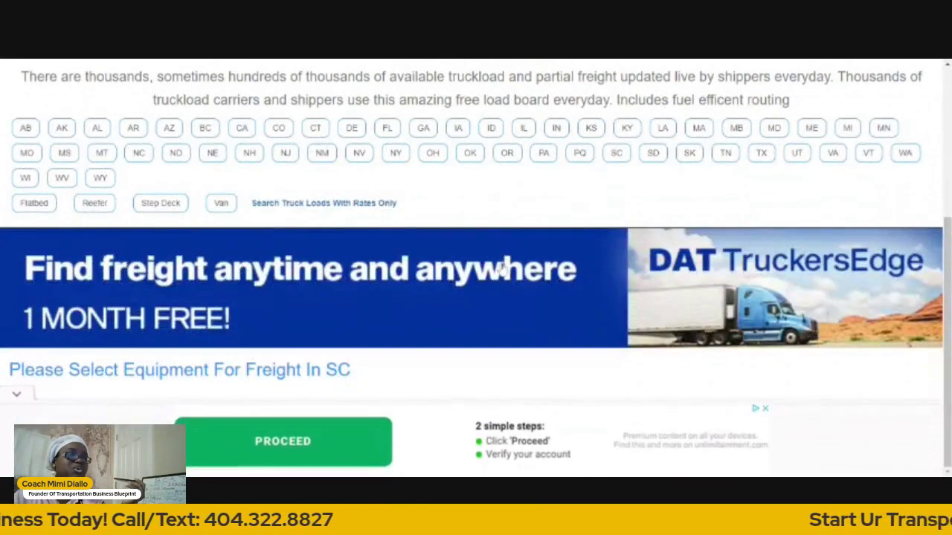
scroll(502, 266, down, 3)
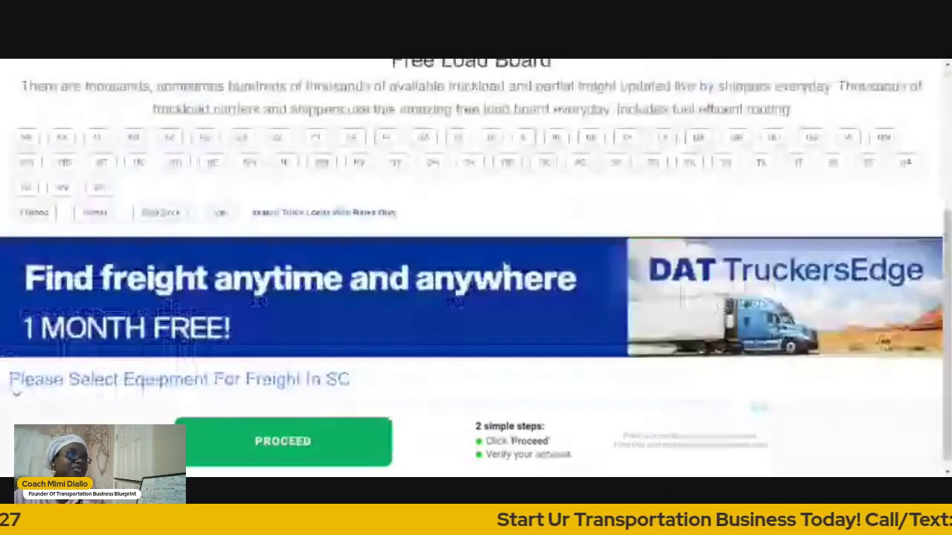
click(221, 204)
scroll(372, 246, down, 10)
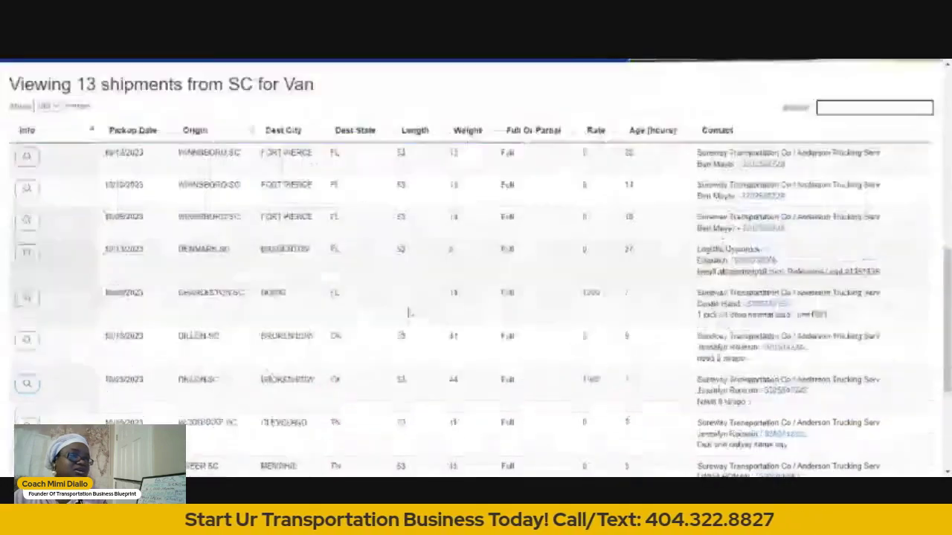
scroll(408, 310, down, 3)
Switch to the shipment marketplace with the Georgia state search and view its search filters and results.
scroll(408, 309, up, 15)
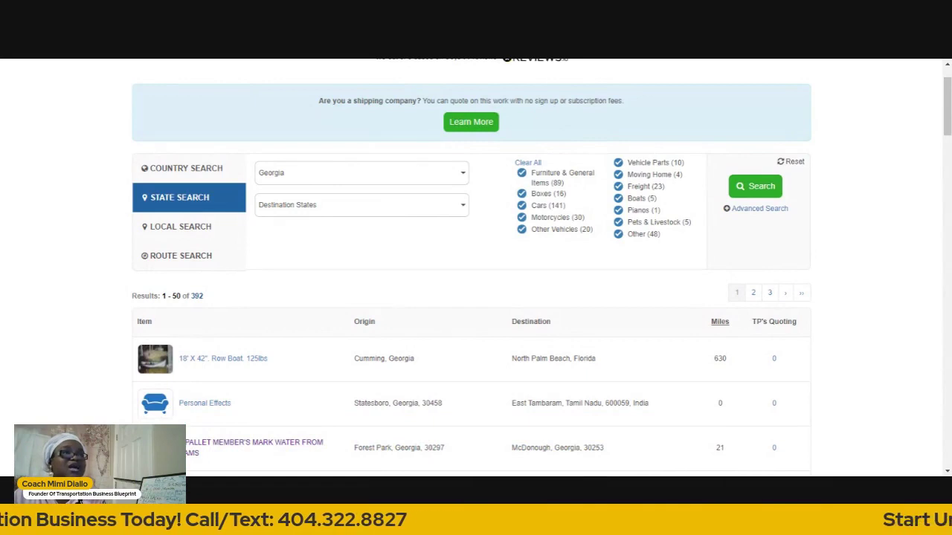
scroll(253, 172, up, 1)
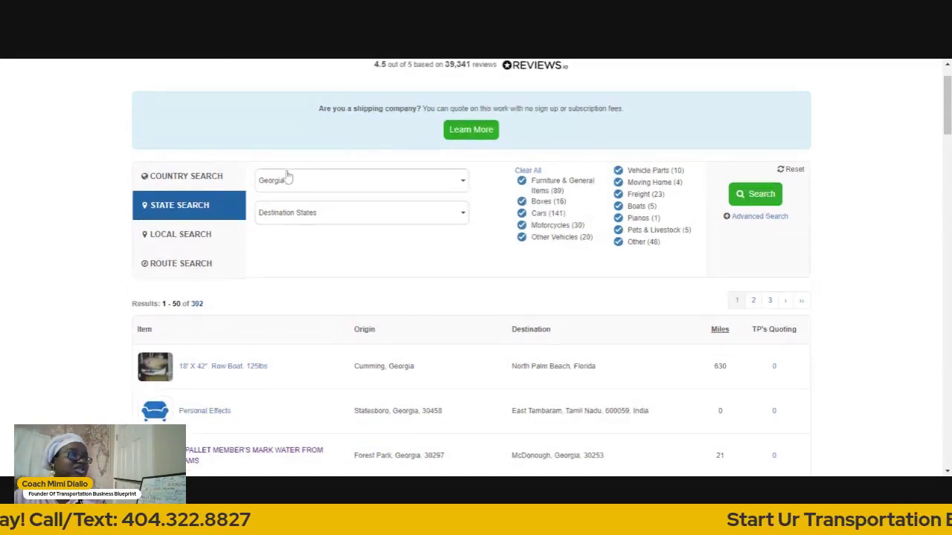